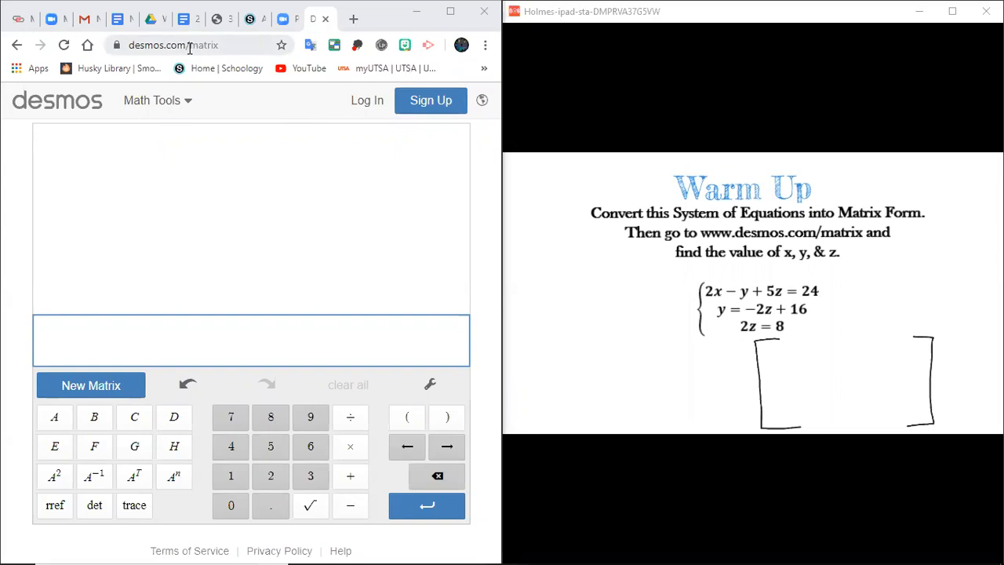
{"action": "left_click", "coordinate": [189, 48]}
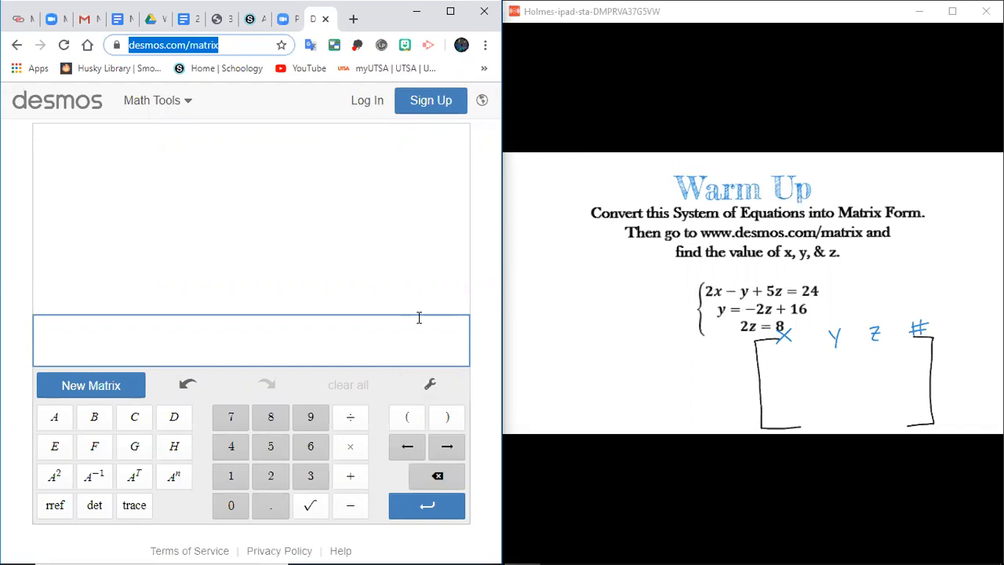
{"action": "left_click", "coordinate": [479, 501]}
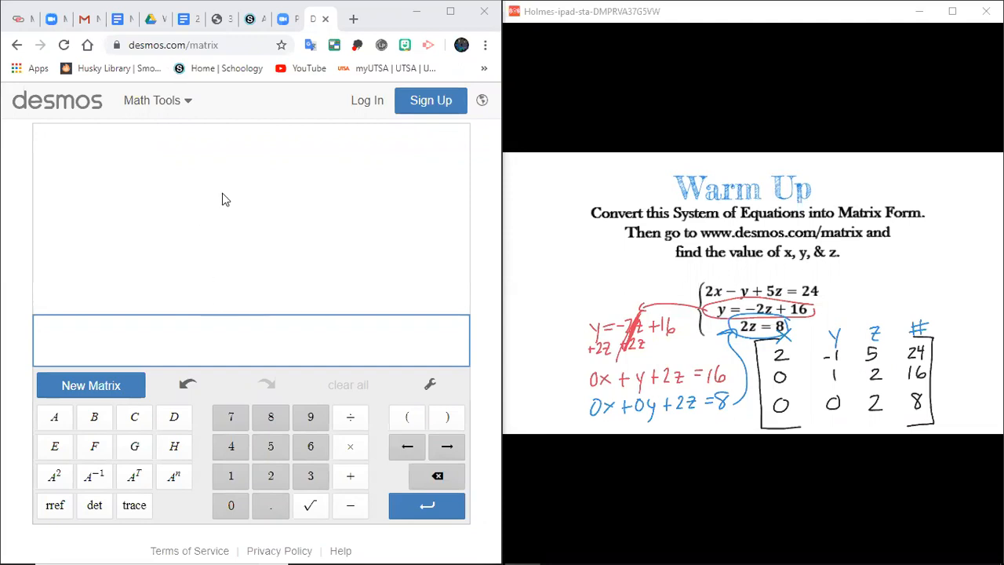
Create a new matrix A with 3 rows and 4 columns
{"action": "left_click", "coordinate": [91, 385]}
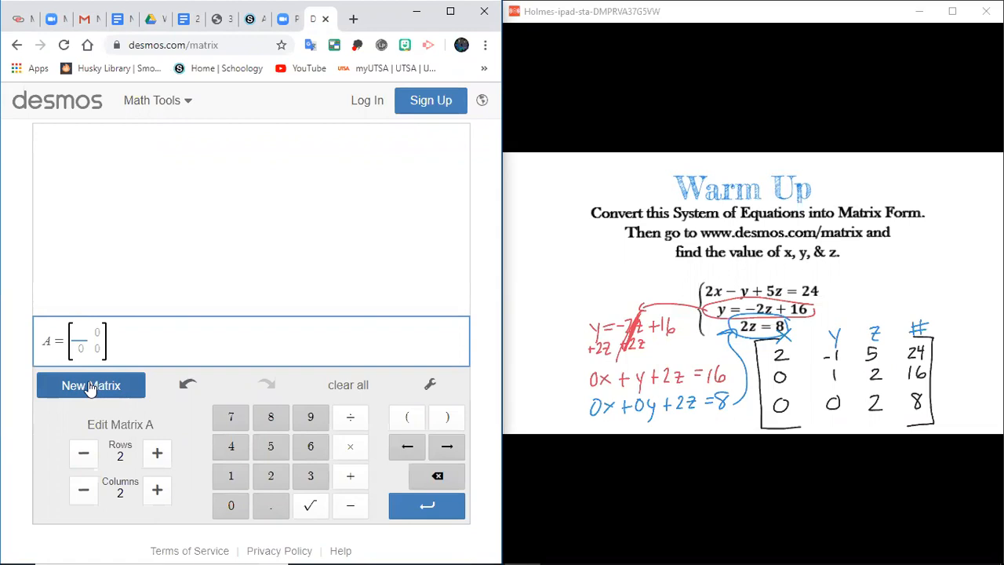
{"action": "left_click", "coordinate": [158, 455]}
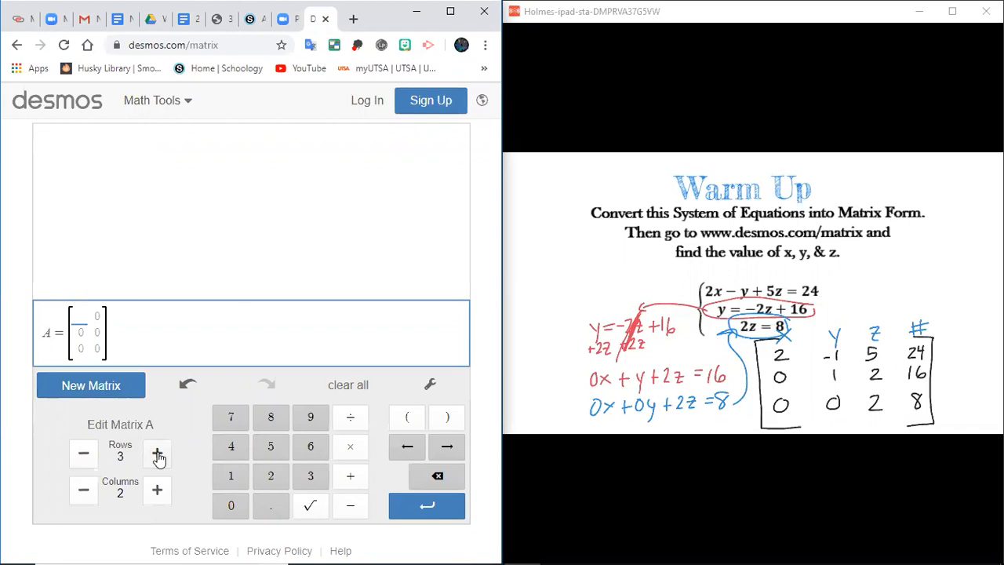
{"action": "left_click", "coordinate": [159, 490]}
{"action": "left_click", "coordinate": [159, 490]}
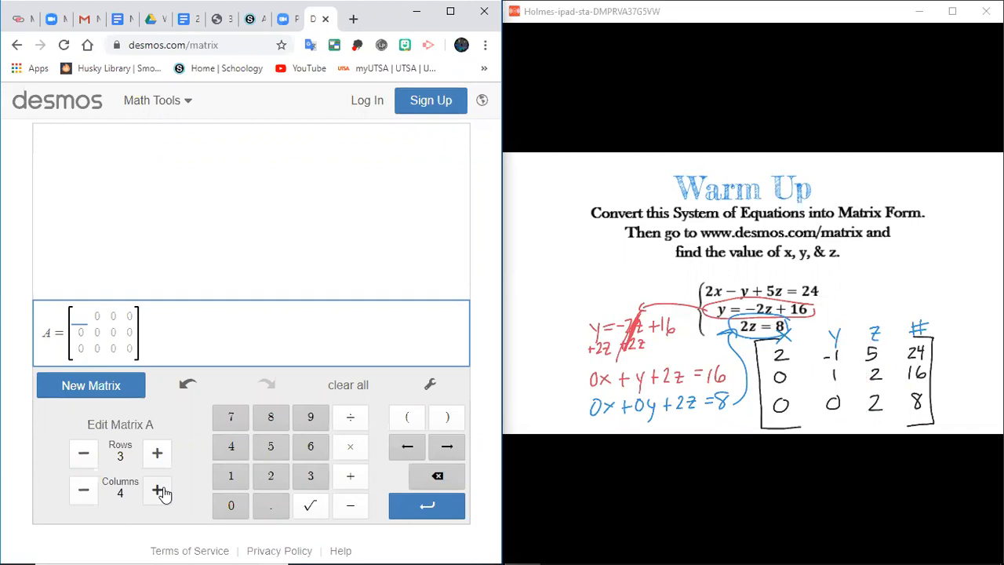
Fill the first row of matrix A with 2, -1, 5 and 24
{"action": "type", "text": "2"}
{"action": "key", "text": "Tab"}
{"action": "type", "text": "-1"}
{"action": "key", "text": "Tab"}
{"action": "type", "text": "5"}
{"action": "key", "text": "Tab"}
{"action": "type", "text": "24"}
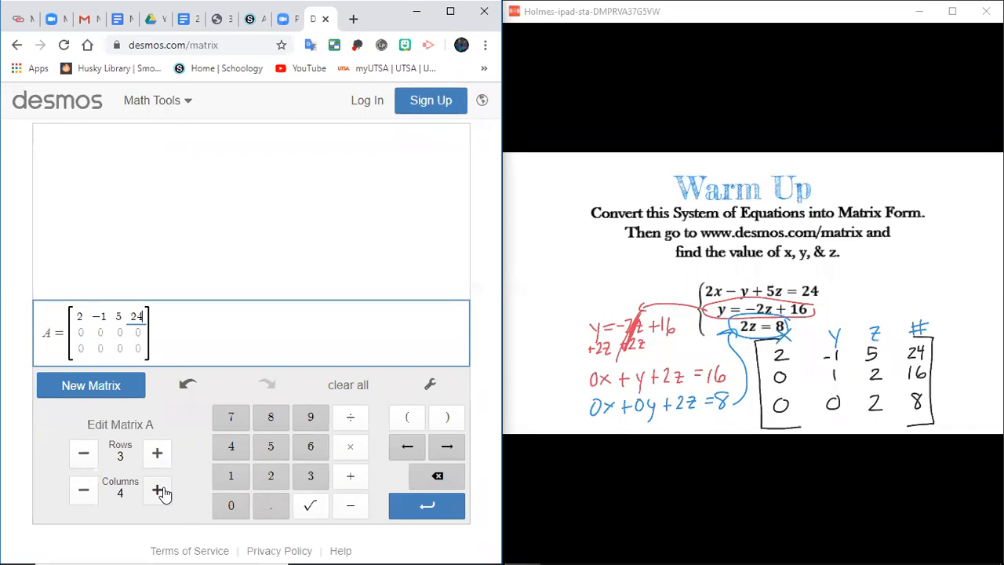
{"action": "key", "text": "Tab"}
Complete the second row of matrix A as 0, 1, 2, 16, keeping the default zero in its first column
{"action": "key", "text": "Tab"}
{"action": "type", "text": "1"}
{"action": "key", "text": "Tab"}
{"action": "type", "text": "2"}
{"action": "key", "text": "Tab"}
{"action": "type", "text": "16"}
Complete the third row of matrix A as 0, 0, 2, 8, keeping the default zeros, and commit the matrix
{"action": "key", "text": "Down"}
{"action": "key", "text": "Left"}
{"action": "key", "text": "Left"}
{"action": "key", "text": "Left"}
{"action": "key", "text": "Tab"}
{"action": "key", "text": "Tab"}
{"action": "type", "text": "2"}
{"action": "key", "text": "Tab"}
{"action": "type", "text": "8"}
{"action": "key", "text": "Return"}
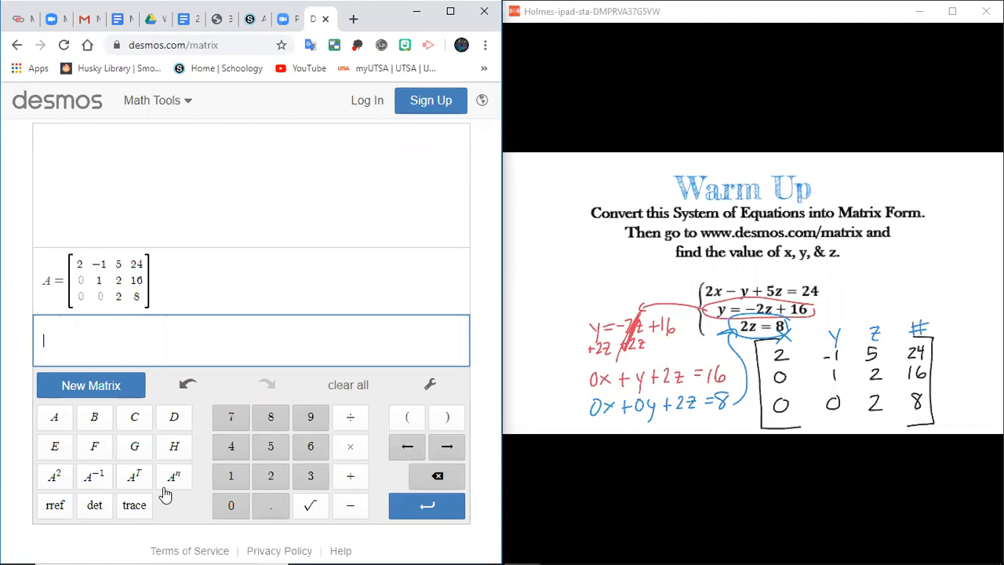
Compute the reduced row echelon form of matrix A with rref(A) and start a new line
{"action": "left_click", "coordinate": [54, 507]}
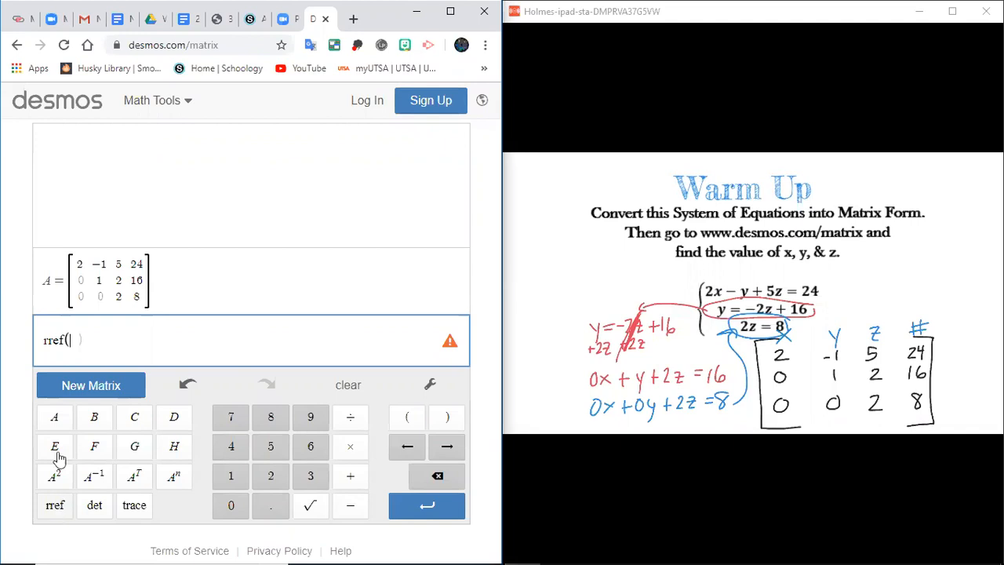
{"action": "left_click", "coordinate": [55, 418]}
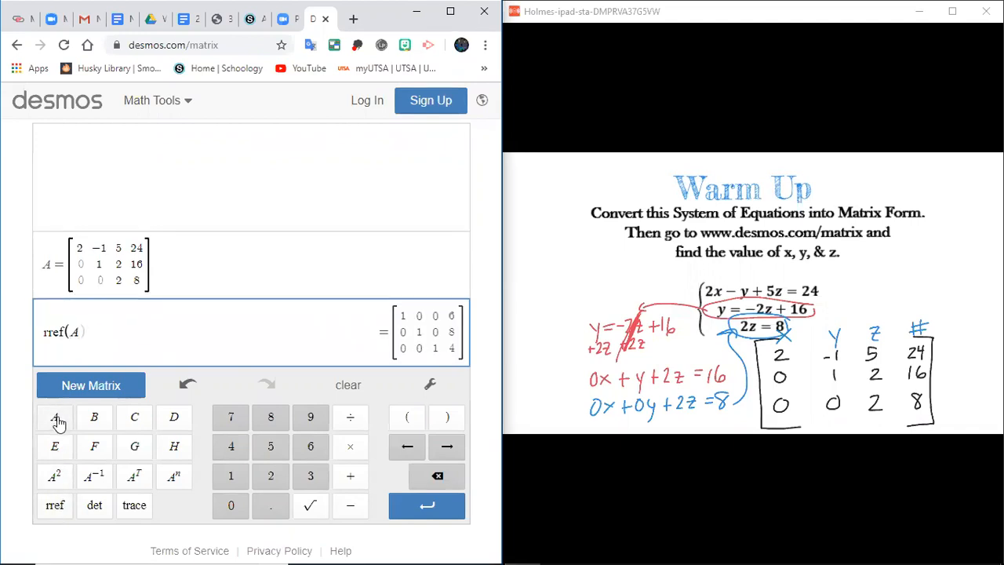
{"action": "key", "text": "Return"}
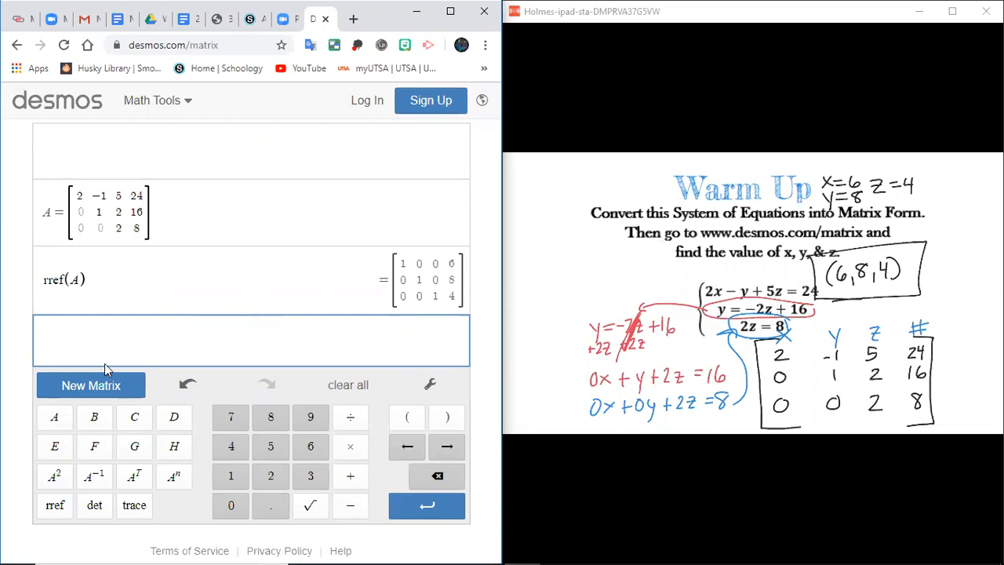
Create a new matrix B with 3 rows and 4 columns
{"action": "left_click", "coordinate": [93, 388]}
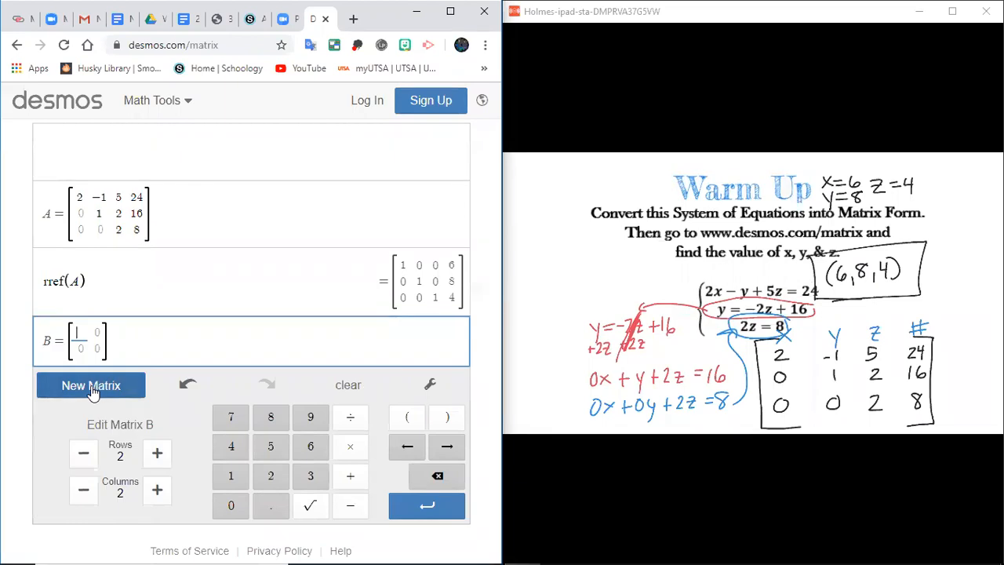
{"action": "left_click", "coordinate": [157, 453]}
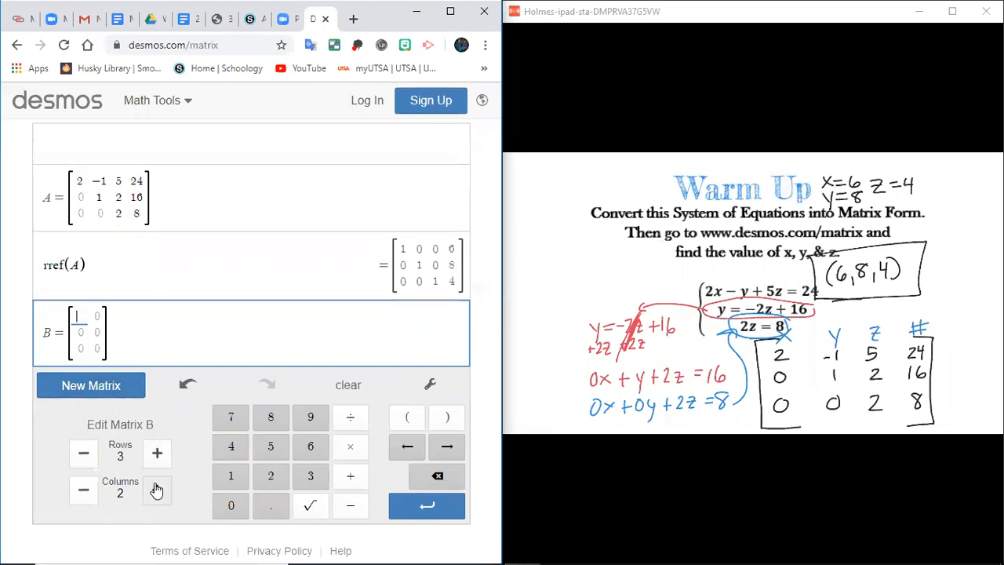
{"action": "left_click", "coordinate": [157, 488]}
{"action": "left_click", "coordinate": [157, 487]}
In matrix B, enter 1, 3, 5 in columns 1, 2, 4 of row 1, and 2, 3 in columns 2, 4 of row 2
{"action": "type", "text": "1"}
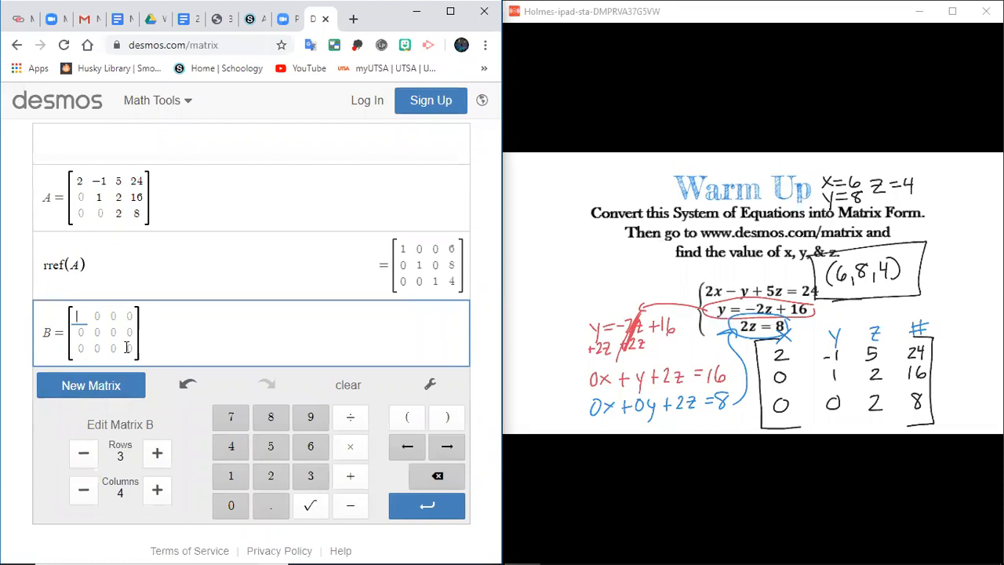
{"action": "key", "text": "Right"}
{"action": "type", "text": "3"}
{"action": "key", "text": "Down"}
{"action": "type", "text": "2"}
{"action": "key", "text": "Right"}
{"action": "key", "text": "Right"}
{"action": "type", "text": "3"}
{"action": "key", "text": "Up"}
{"action": "type", "text": "5"}
Fill the third row of matrix B with 5, 2, 4 and 1
{"action": "key", "text": "Down"}
{"action": "key", "text": "Down"}
{"action": "type", "text": "1"}
{"action": "key", "text": "Left"}
{"action": "key", "text": "Left"}
{"action": "key", "text": "Left"}
{"action": "type", "text": "2"}
{"action": "key", "text": "Right"}
{"action": "type", "text": "4"}
{"action": "key", "text": "Left"}
{"action": "key", "text": "Left"}
{"action": "type", "text": "5"}
Enter 2 in the third column of matrix B's first row and commit the matrix
{"action": "key", "text": "Up"}
{"action": "key", "text": "Right"}
{"action": "key", "text": "Right"}
{"action": "key", "text": "Up"}
{"action": "type", "text": "2"}
{"action": "key", "text": "Right"}
{"action": "key", "text": "Right"}
{"action": "key", "text": "Right"}
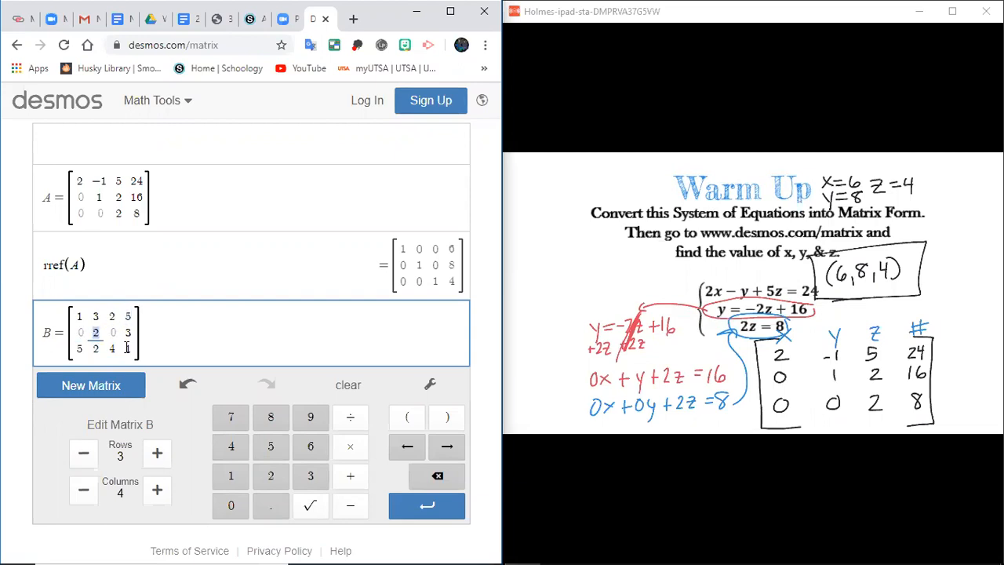
{"action": "left_click", "coordinate": [188, 341]}
{"action": "key", "text": "Return"}
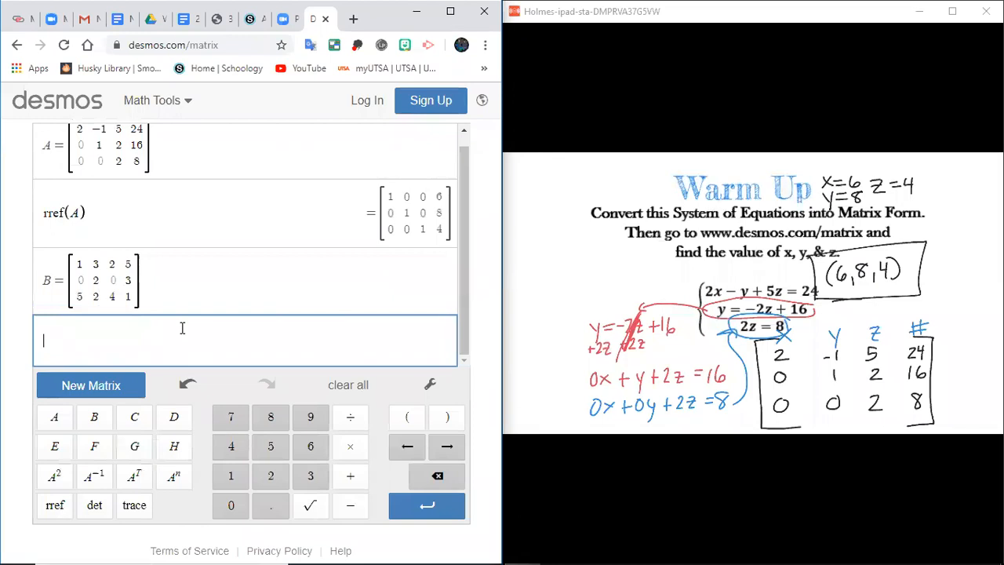
Compute the reduced row echelon form of matrix B with rref(B)
{"action": "left_click", "coordinate": [55, 505]}
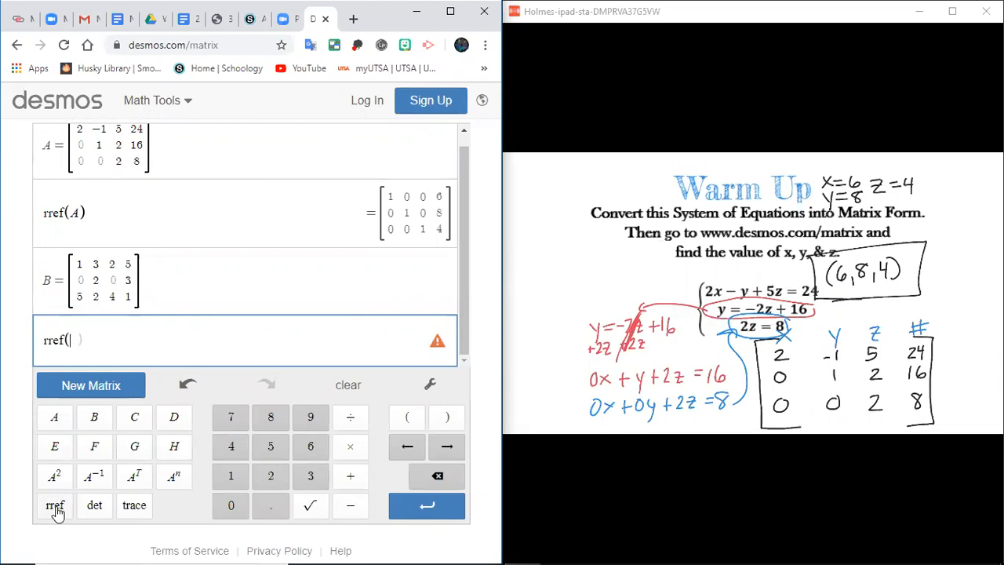
{"action": "left_click", "coordinate": [98, 423]}
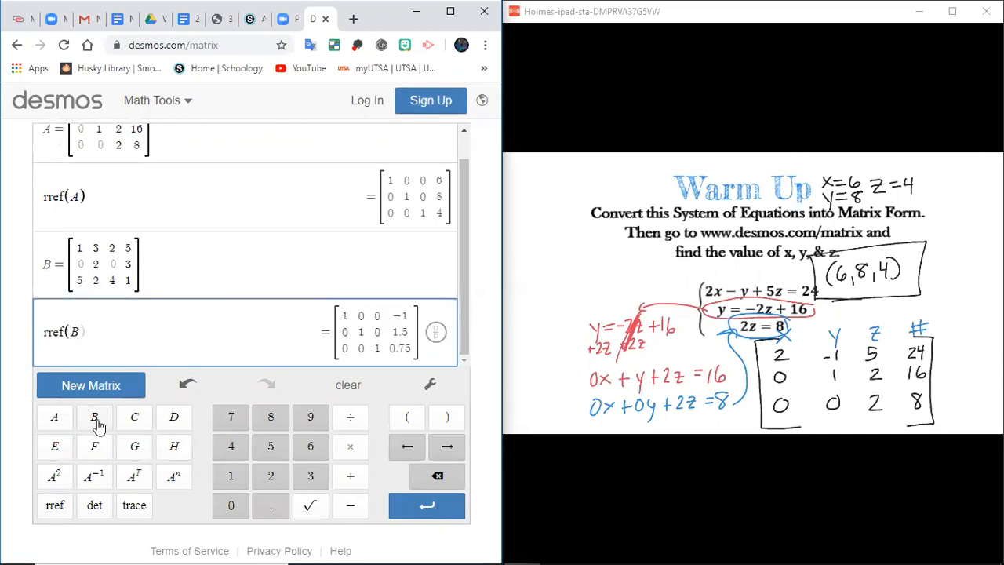